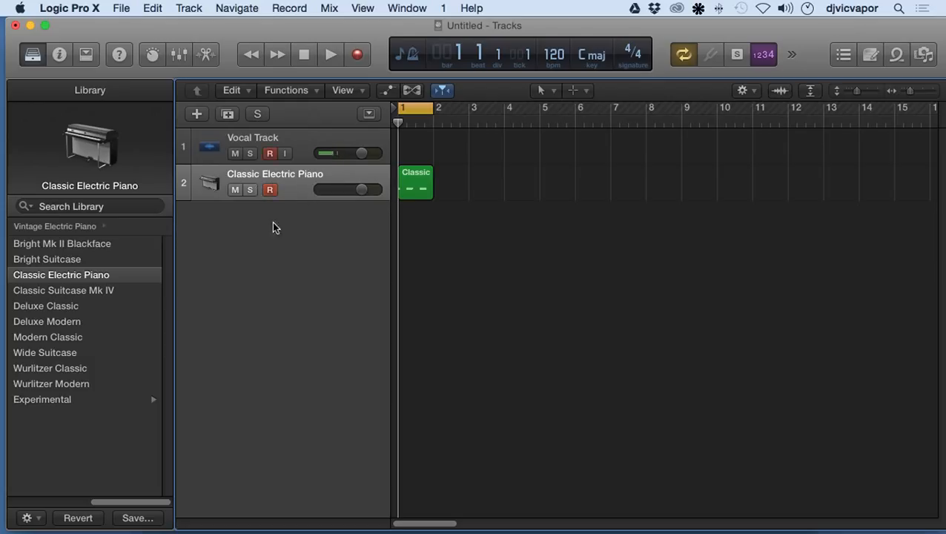
{"action": "left_click", "coordinate": [196, 114]}
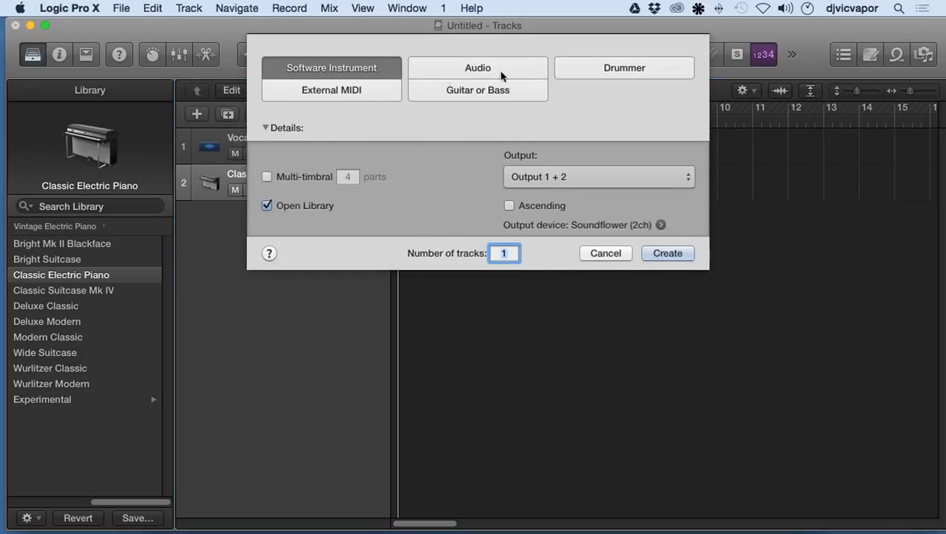
{"action": "left_click", "coordinate": [594, 69]}
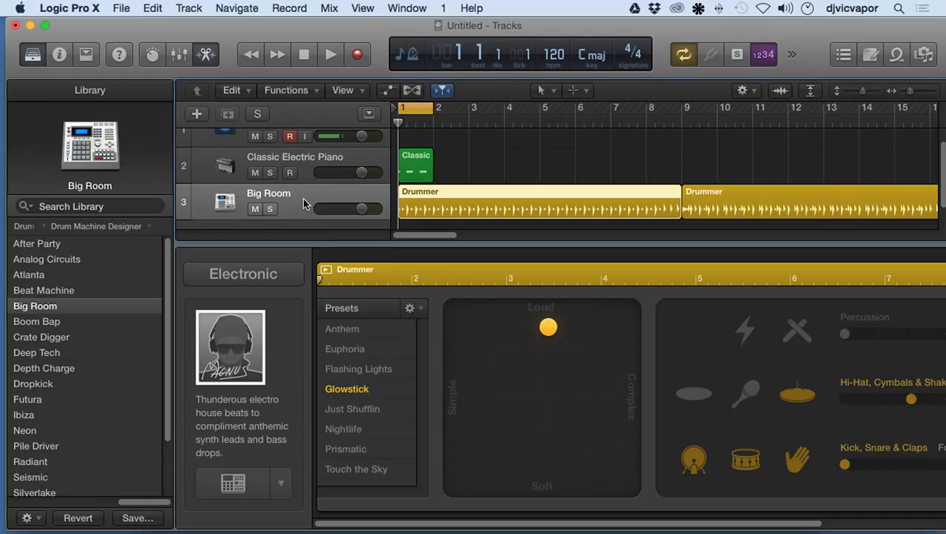
{"action": "key", "text": "super+BackSpace"}
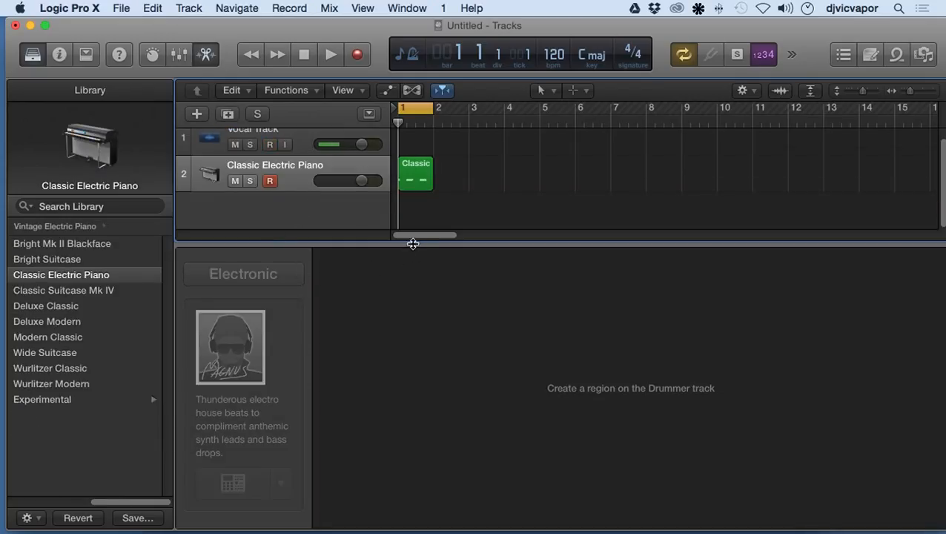
{"action": "left_click_drag", "start_coordinate": [411, 242], "coordinate": [420, 531]}
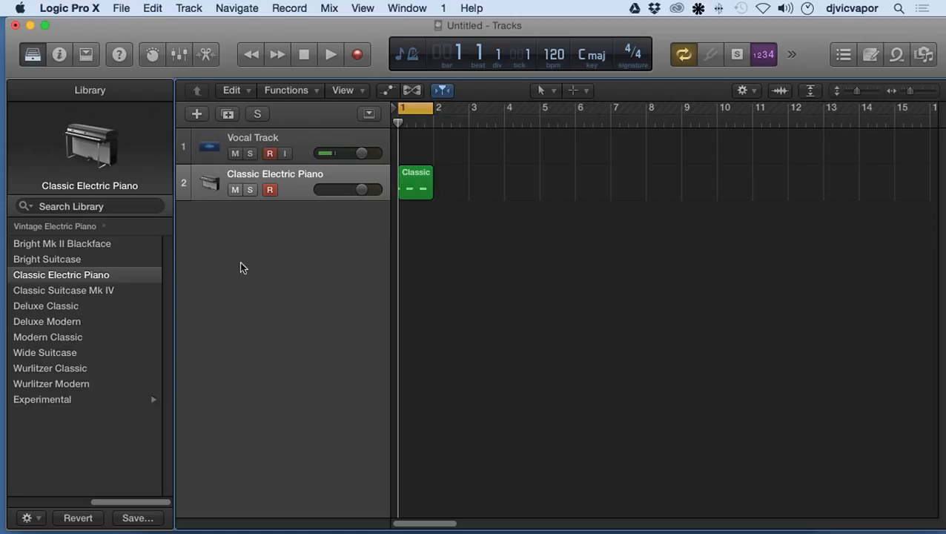
Create a new Drummer track with the Electronic genre and output 1 + 2.
{"action": "left_click", "coordinate": [197, 114]}
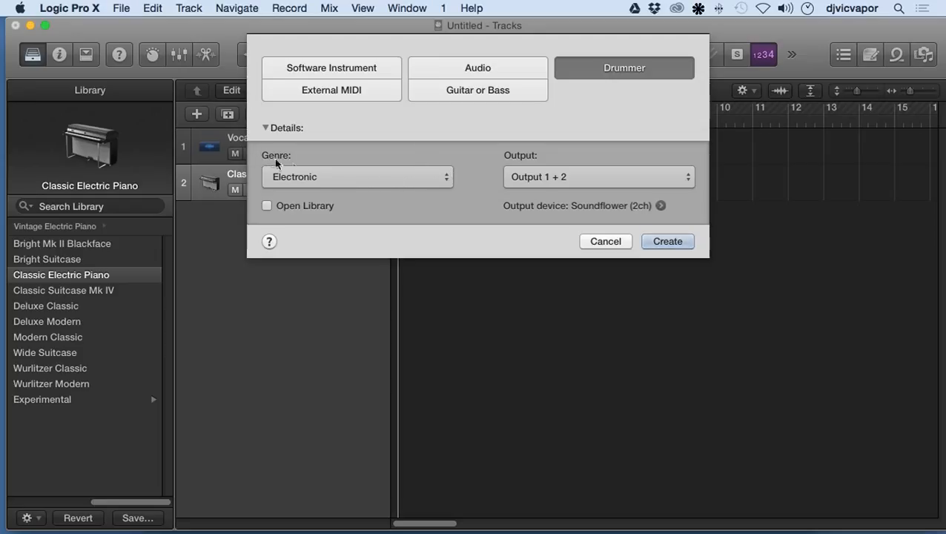
{"action": "left_click", "coordinate": [444, 182]}
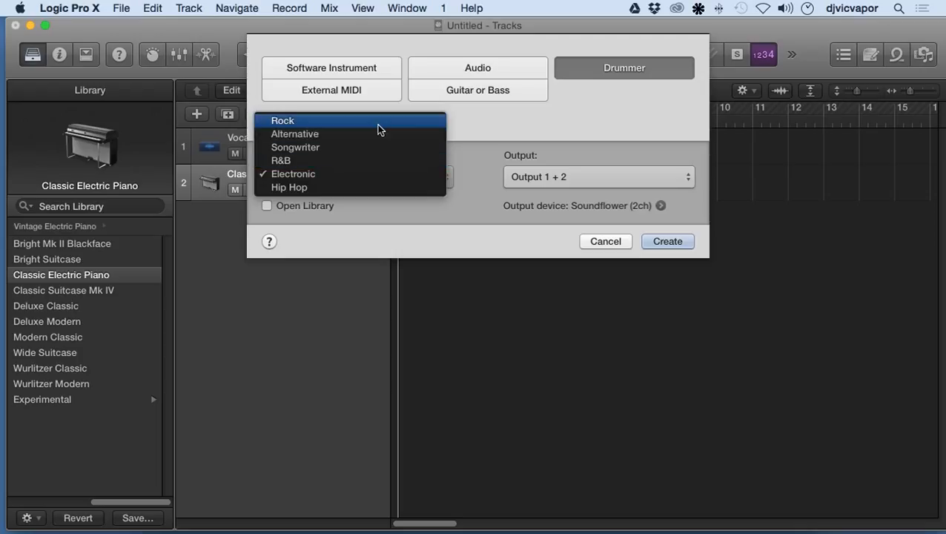
{"action": "left_click", "coordinate": [370, 175]}
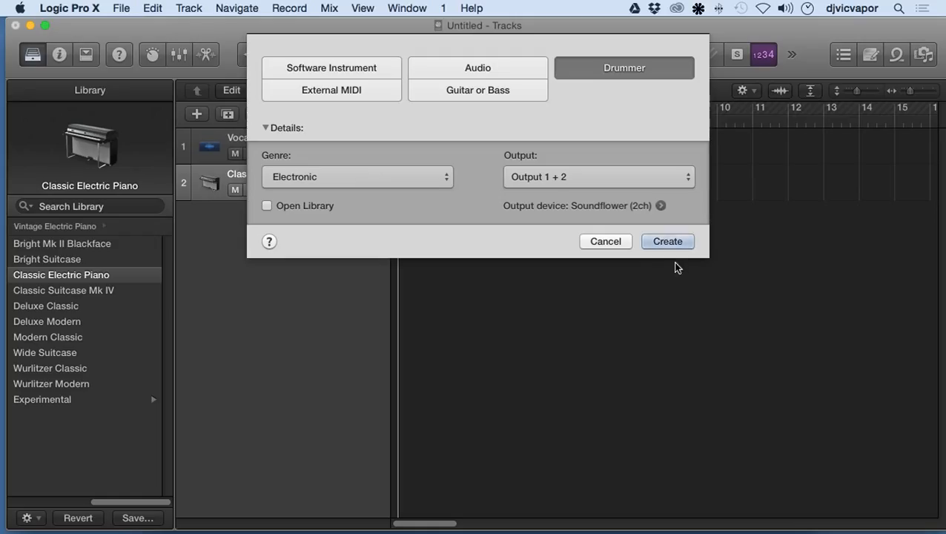
{"action": "left_click", "coordinate": [666, 245]}
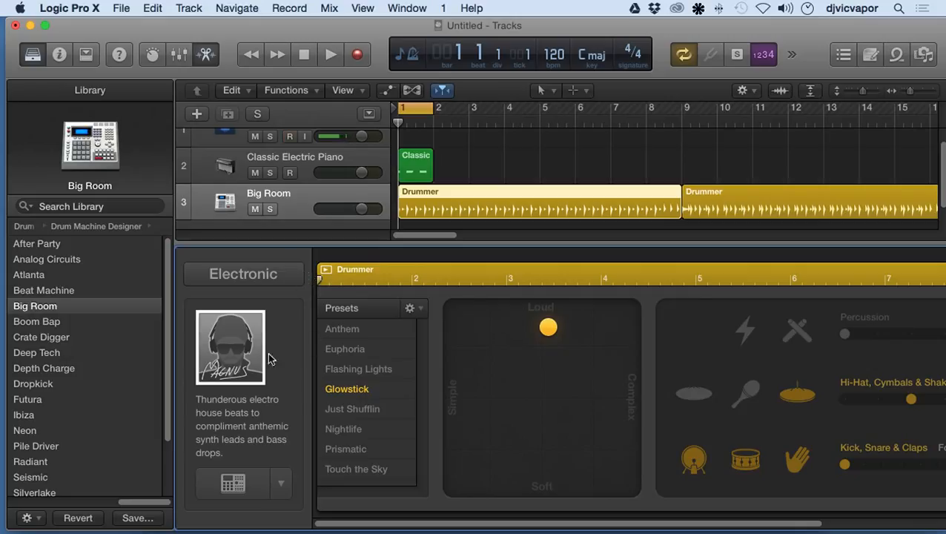
Play the Big Room drummer track soloed, with the cycle range set to bars 1 through 4.
{"action": "mouse_move", "coordinate": [242, 373]}
{"action": "left_click_drag", "start_coordinate": [429, 109], "coordinate": [536, 111]}
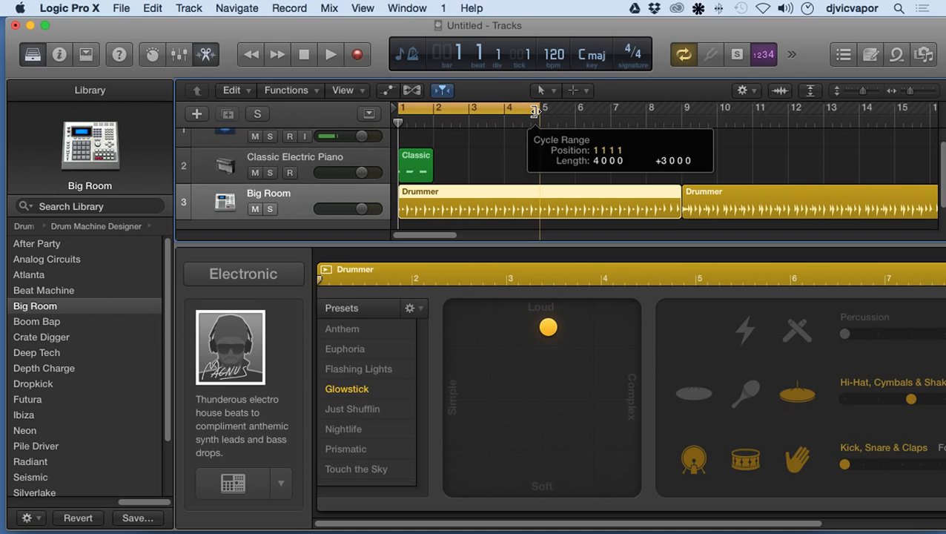
{"action": "left_click", "coordinate": [330, 55]}
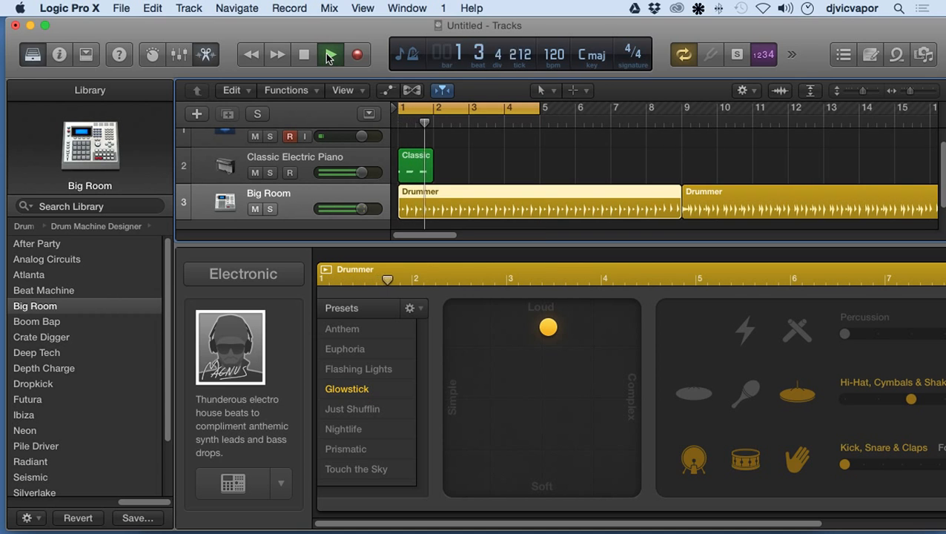
{"action": "left_click", "coordinate": [271, 209]}
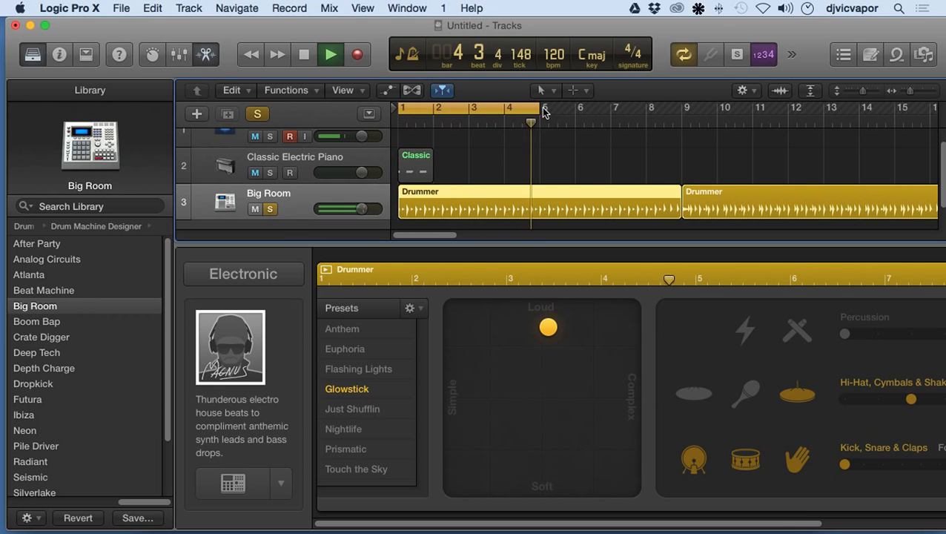
Extend the cycle range through bar 11, shorten it to bar 1 only, and stop playback.
{"action": "left_click_drag", "start_coordinate": [541, 108], "coordinate": [784, 113]}
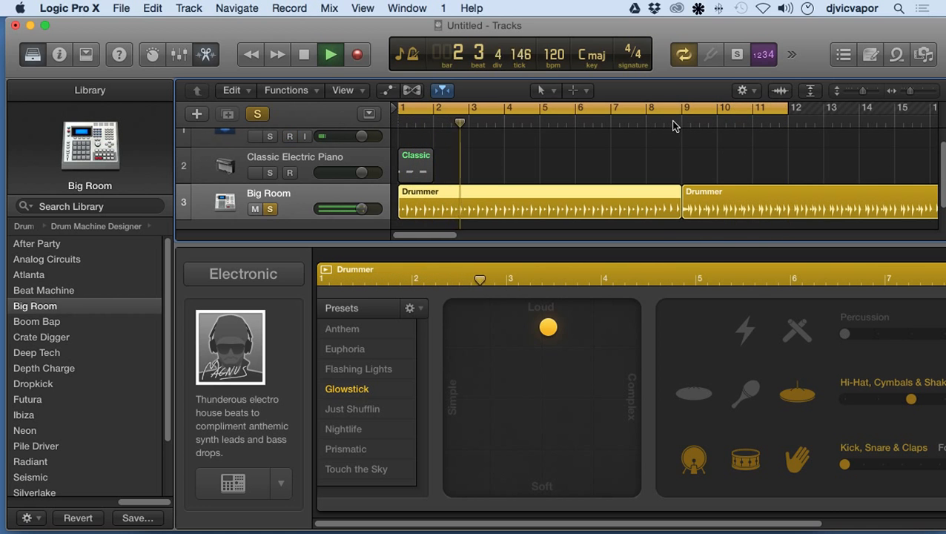
{"action": "left_click", "coordinate": [645, 118]}
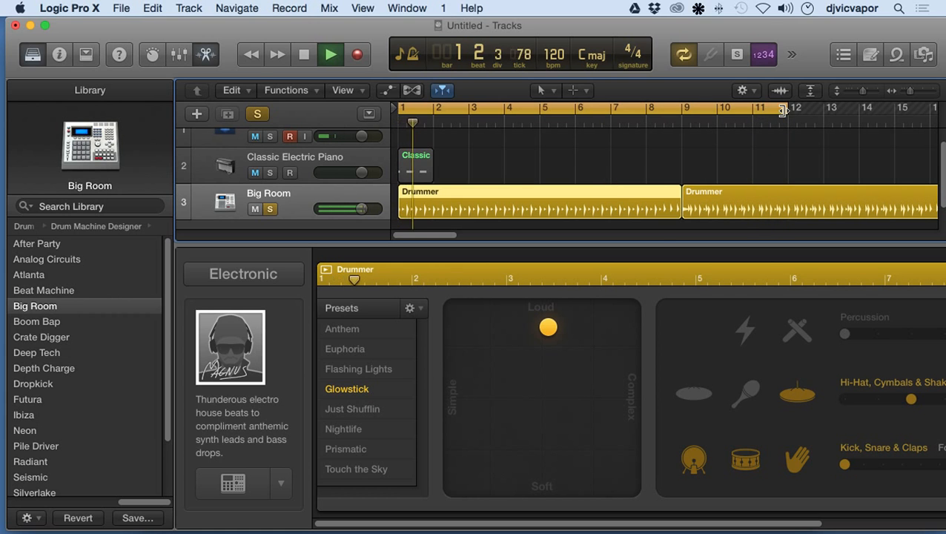
{"action": "left_click_drag", "start_coordinate": [784, 110], "coordinate": [433, 109]}
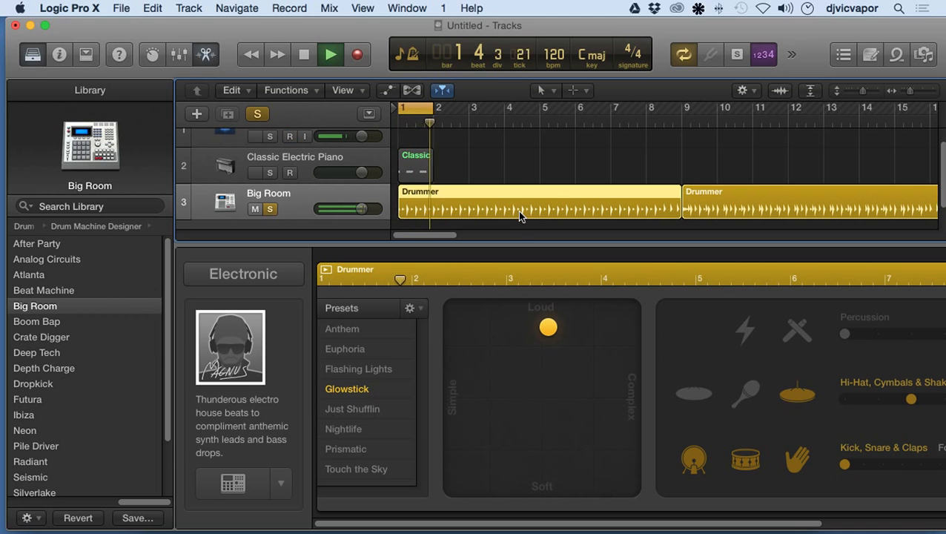
{"action": "left_click", "coordinate": [303, 54]}
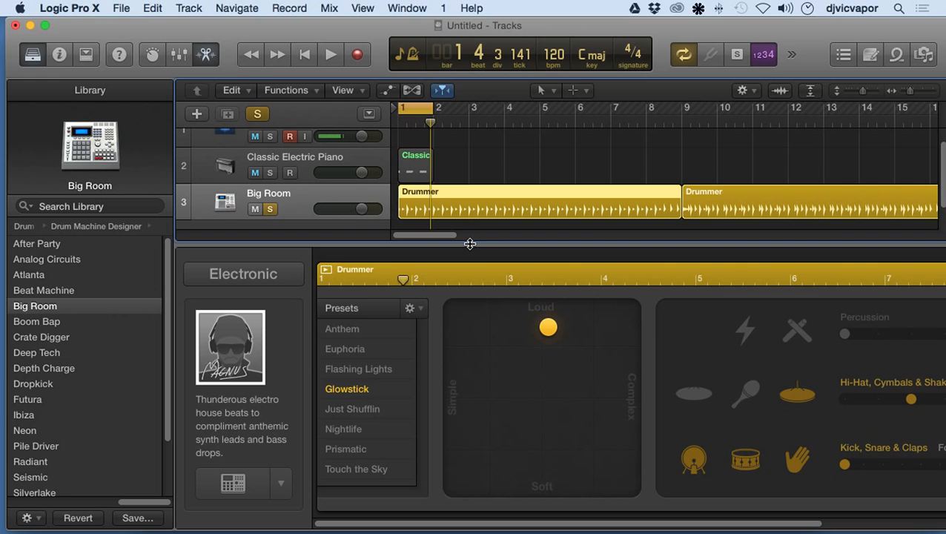
Try the Deep Tech, Futura and Beat Machine kits on the drummer track and settle on Pile Driver.
{"action": "left_click", "coordinate": [43, 357]}
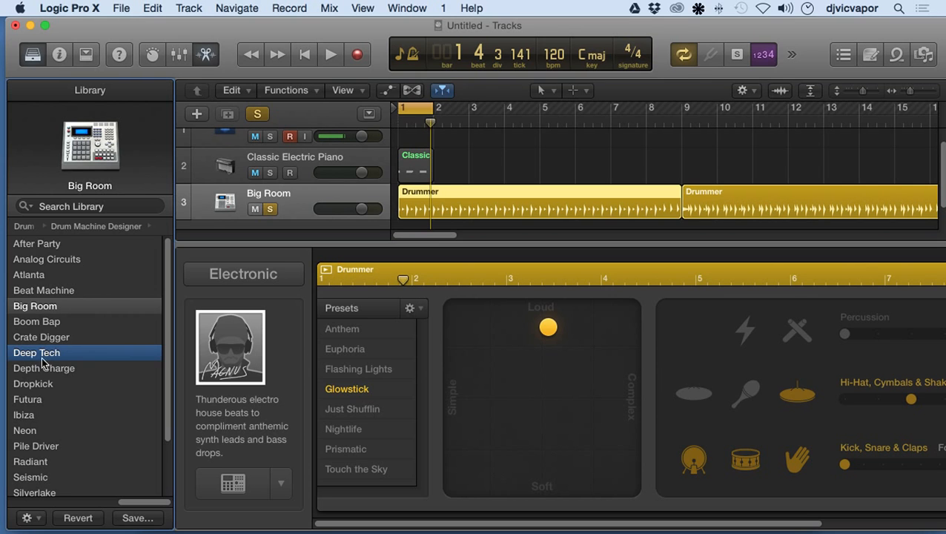
{"action": "left_click", "coordinate": [41, 368]}
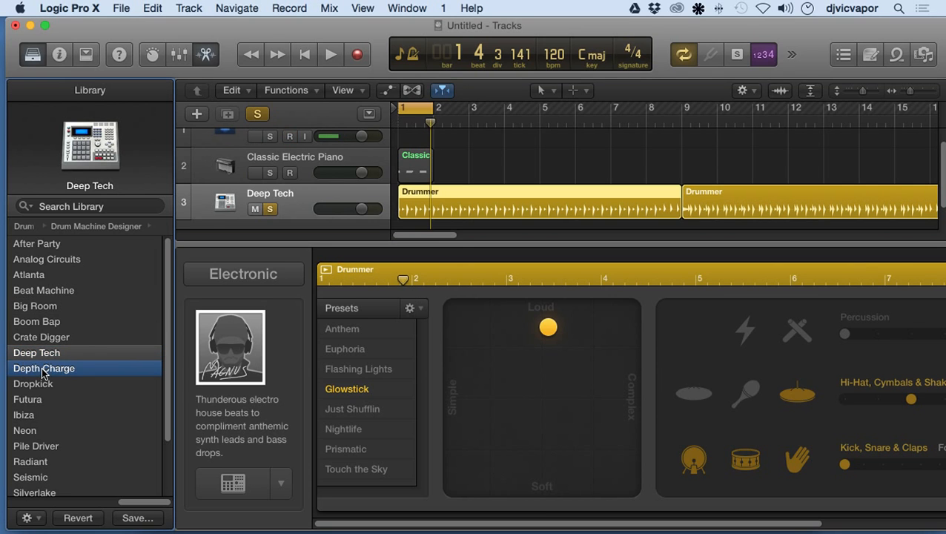
{"action": "left_click", "coordinate": [39, 399]}
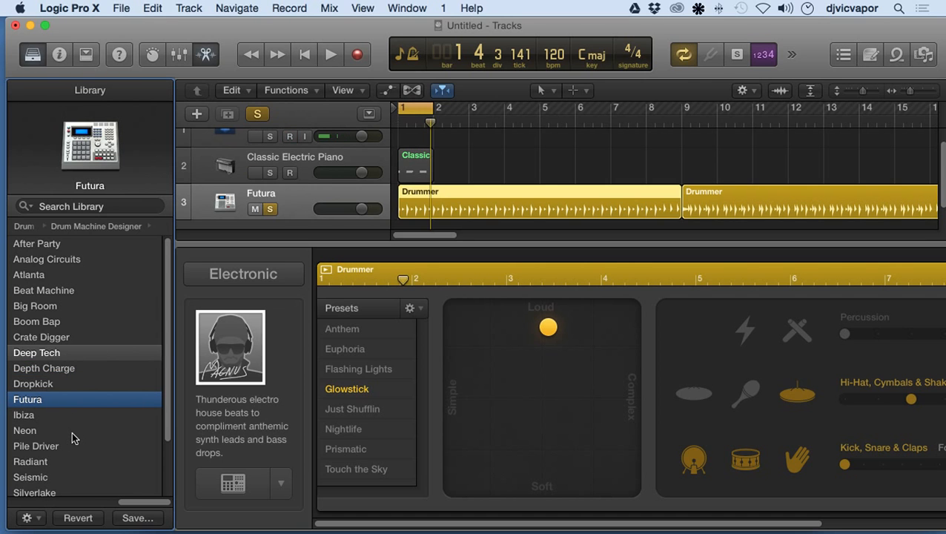
{"action": "key", "text": "b"}
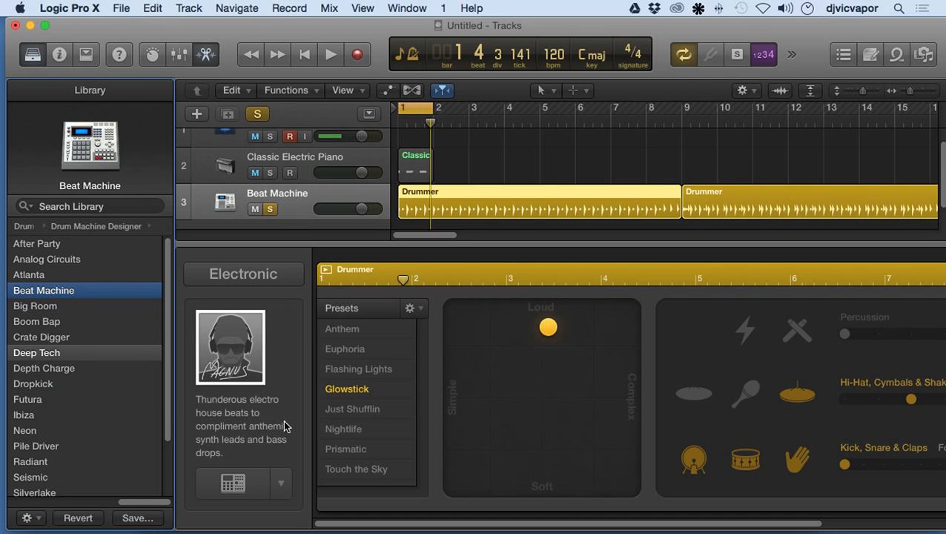
{"action": "key", "text": "p"}
Try the Just Shufflin, Euphoria, Anthem and Nightlife presets on the first drummer region.
{"action": "left_click", "coordinate": [337, 410]}
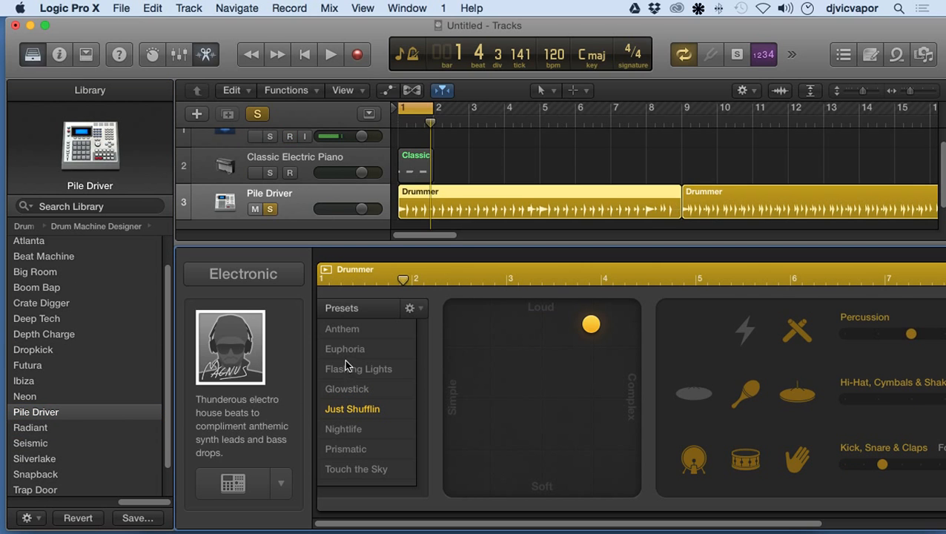
{"action": "left_click", "coordinate": [346, 348]}
{"action": "left_click", "coordinate": [348, 330]}
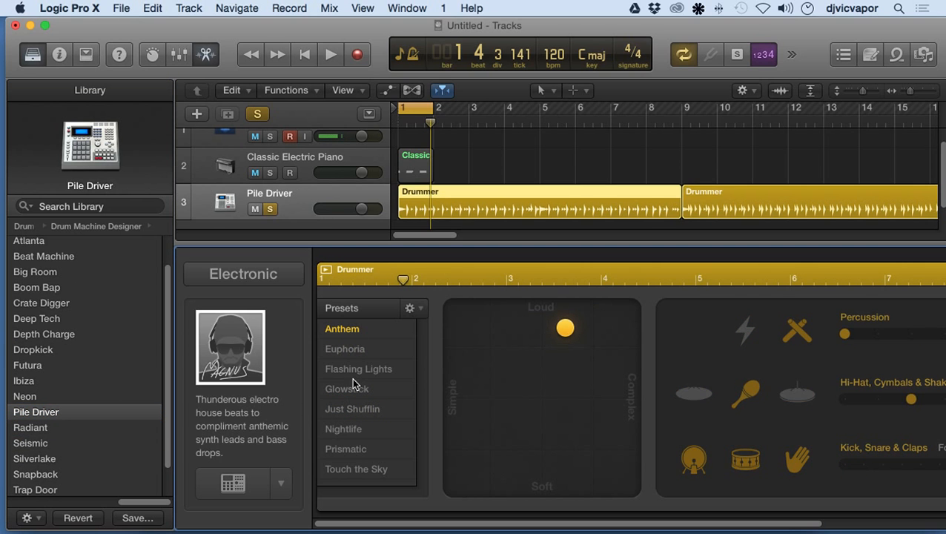
{"action": "left_click", "coordinate": [353, 408]}
{"action": "left_click", "coordinate": [352, 430]}
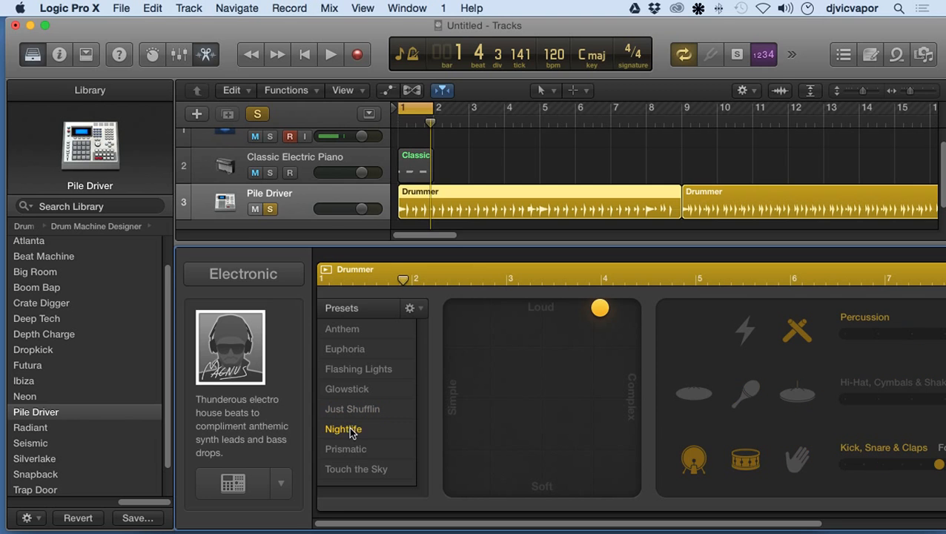
Audition the Prismatic, Euphoria and Glowstick presets during playback, settle on Just Shufflin, and stop playback.
{"action": "left_click", "coordinate": [327, 56]}
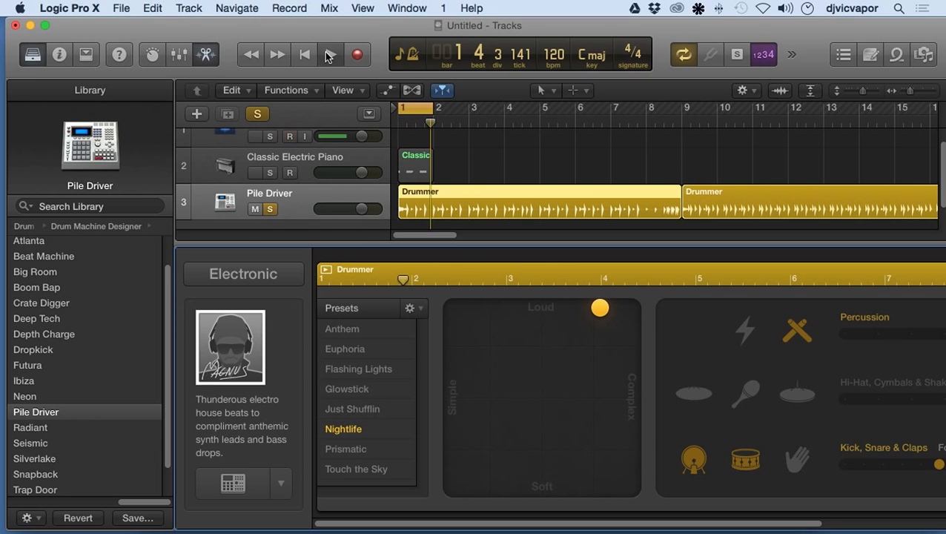
{"action": "left_click", "coordinate": [347, 448]}
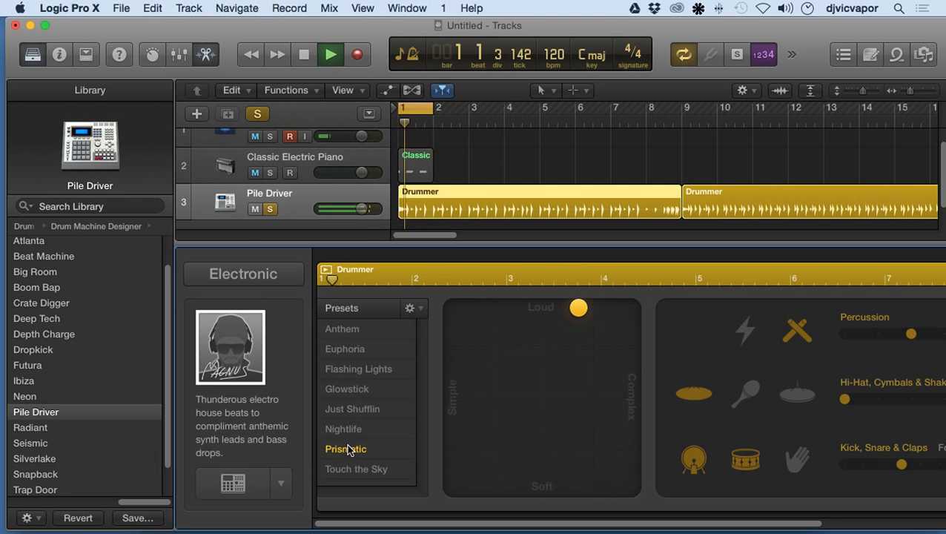
{"action": "left_click", "coordinate": [347, 350]}
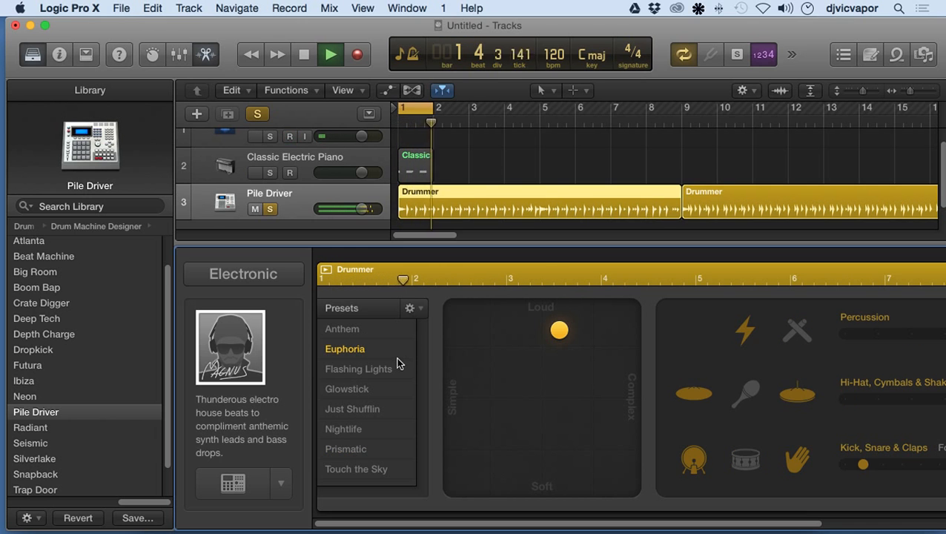
{"action": "left_click", "coordinate": [364, 389]}
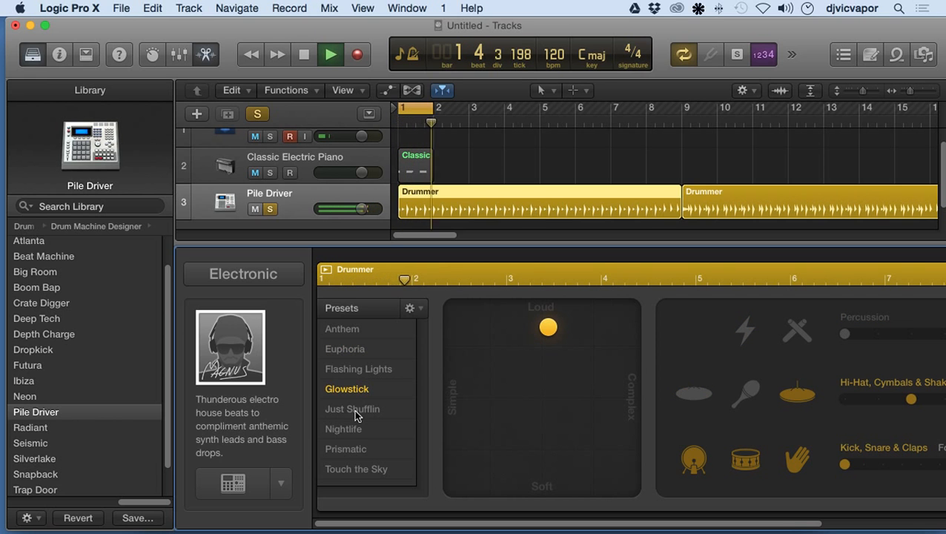
{"action": "left_click", "coordinate": [357, 411]}
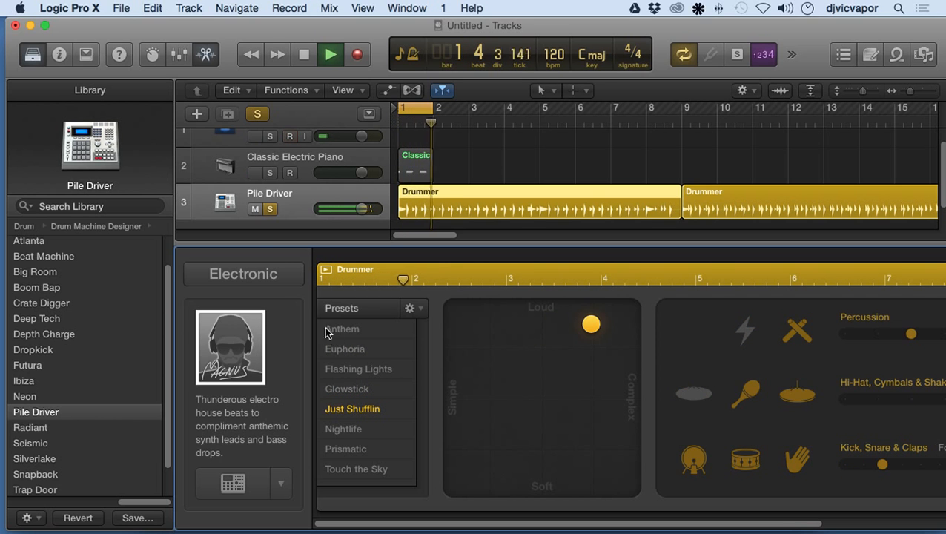
{"action": "left_click", "coordinate": [303, 55]}
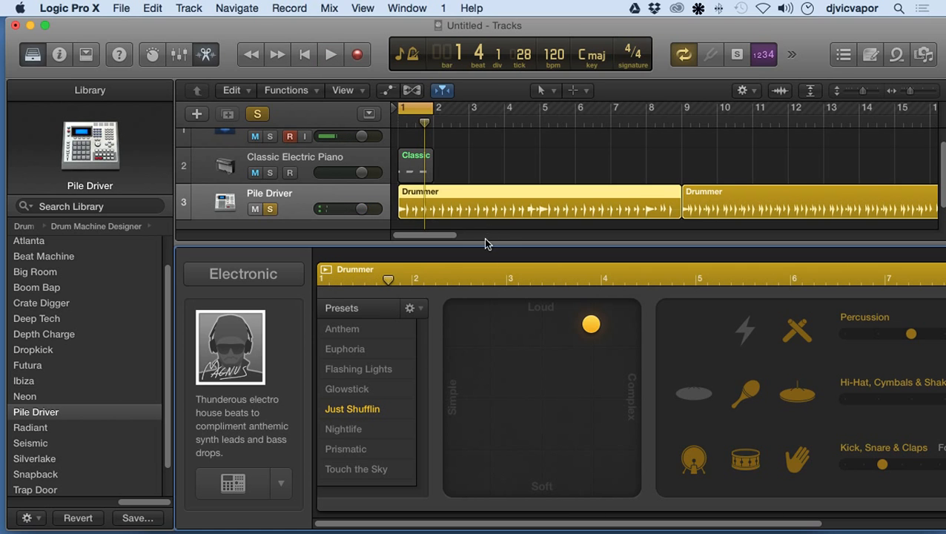
Hide the Drummer editor and turn off solo on the Pile Driver track.
{"action": "left_click_drag", "start_coordinate": [482, 244], "coordinate": [490, 440]}
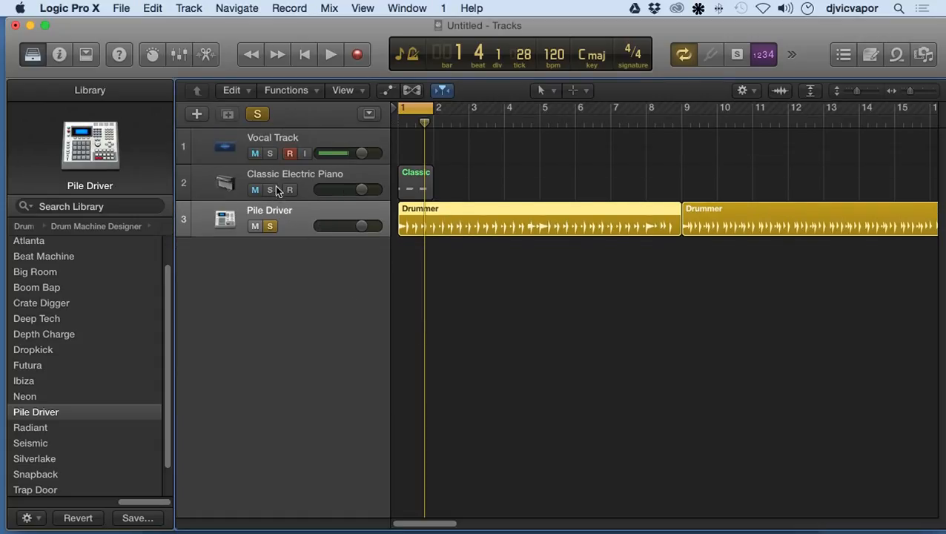
{"action": "left_click", "coordinate": [289, 153]}
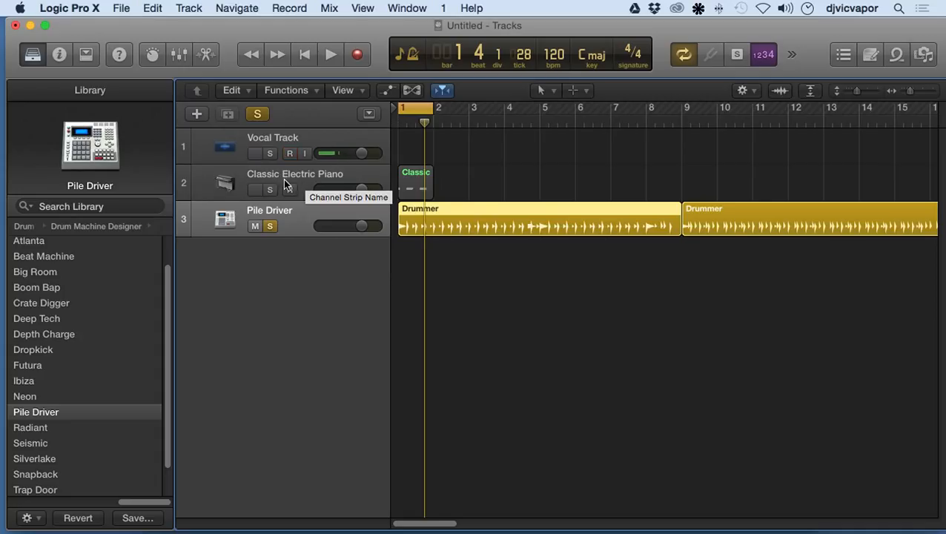
{"action": "left_click", "coordinate": [269, 227]}
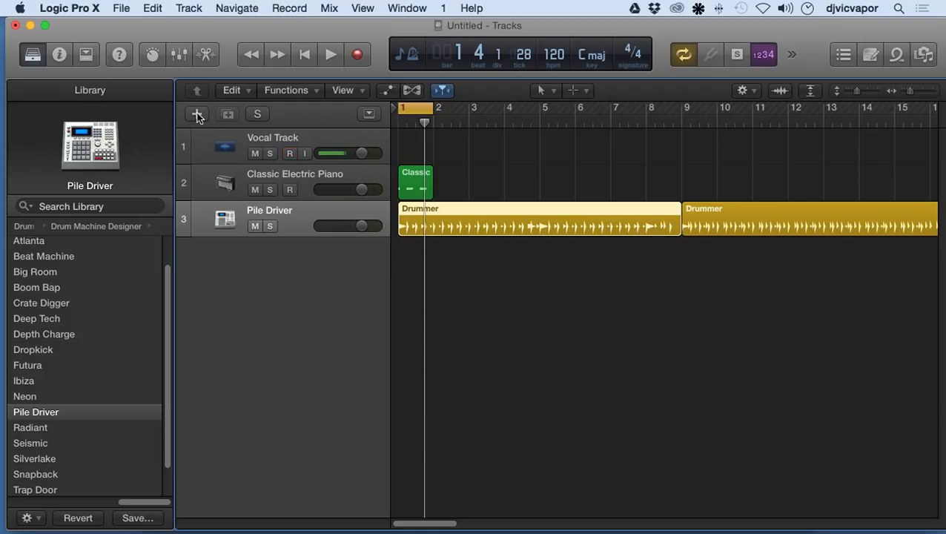
{"action": "left_click", "coordinate": [121, 7]}
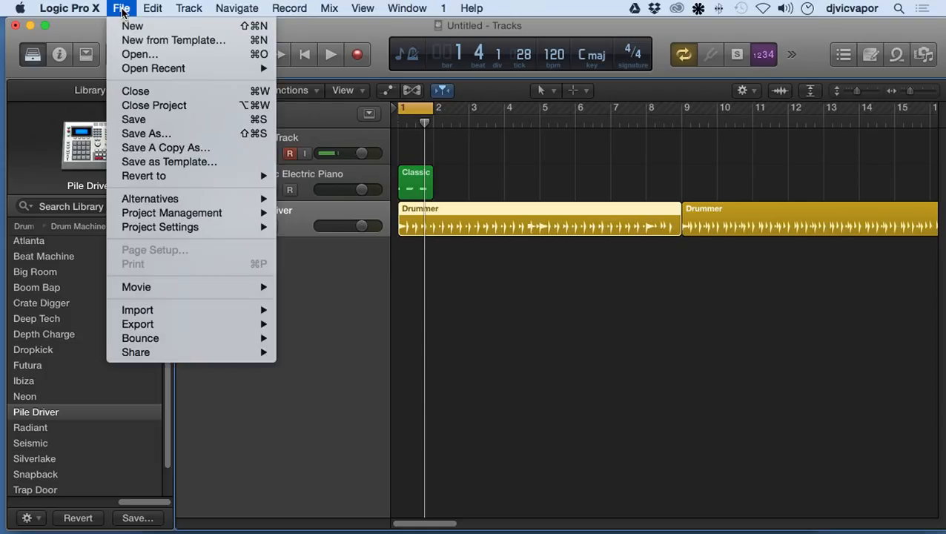
{"action": "left_click", "coordinate": [91, 26]}
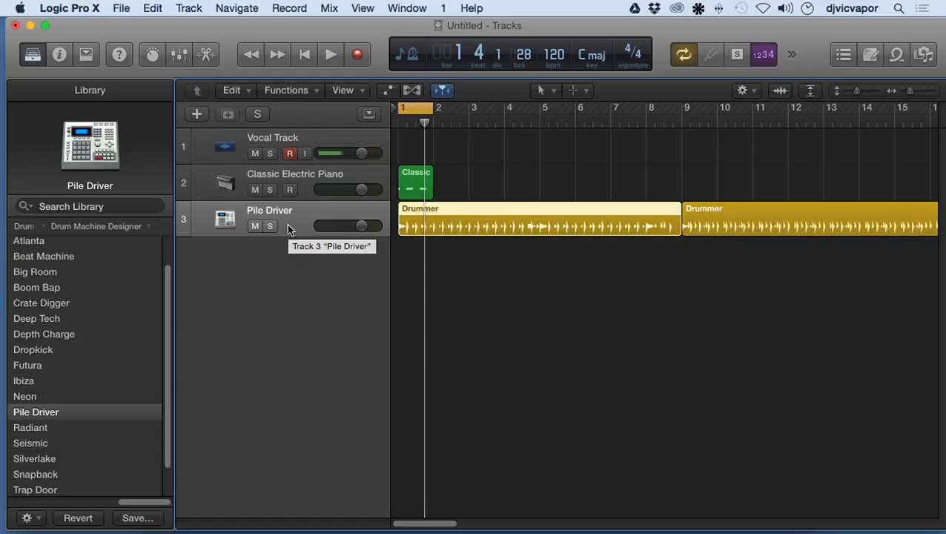
Add a new track that duplicates the settings of the Classic Electric Piano track.
{"action": "left_click", "coordinate": [297, 176]}
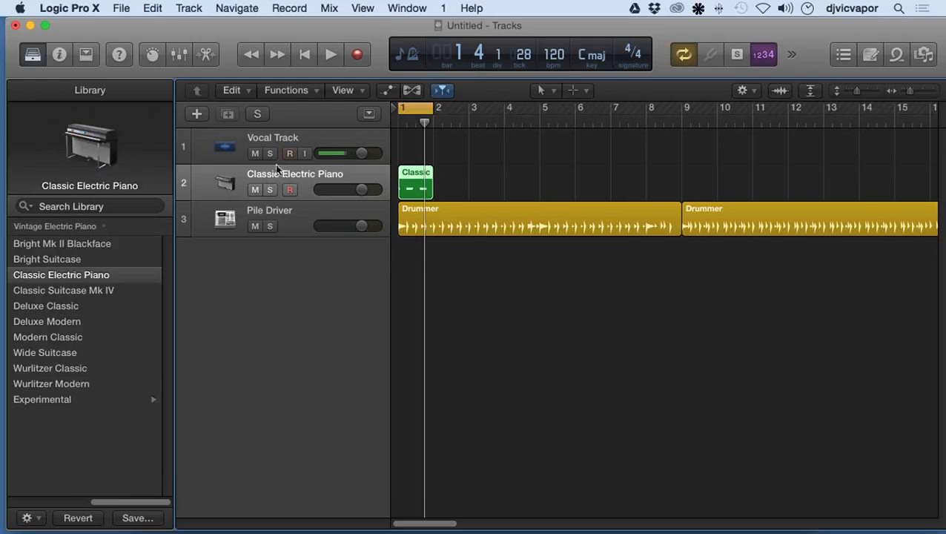
{"action": "left_click", "coordinate": [229, 117]}
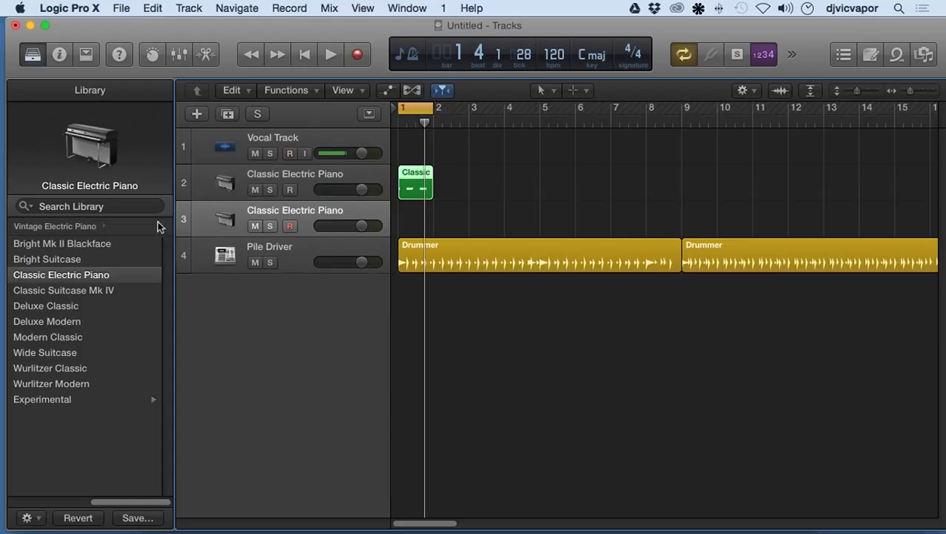
Show the Inspector with the channel strips and hide the Library.
{"action": "left_click", "coordinate": [60, 57]}
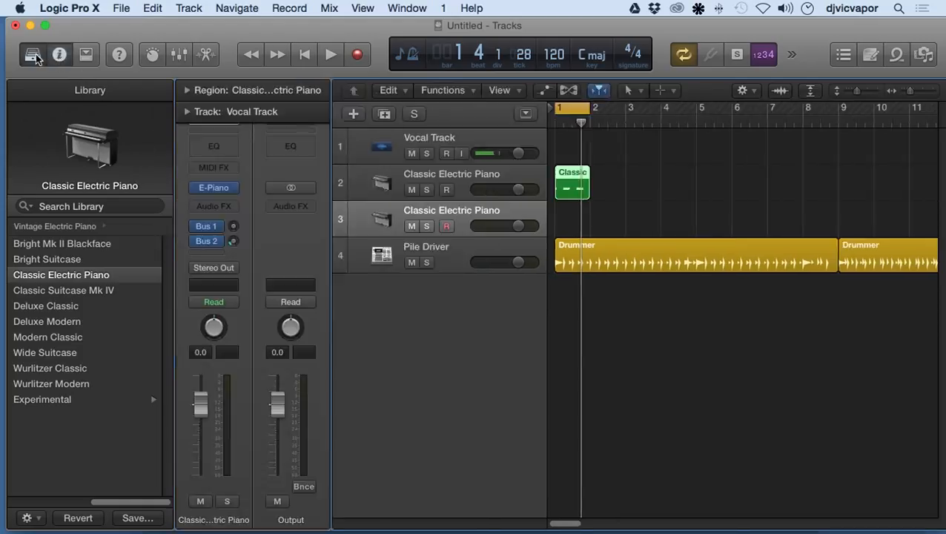
{"action": "left_click", "coordinate": [33, 57]}
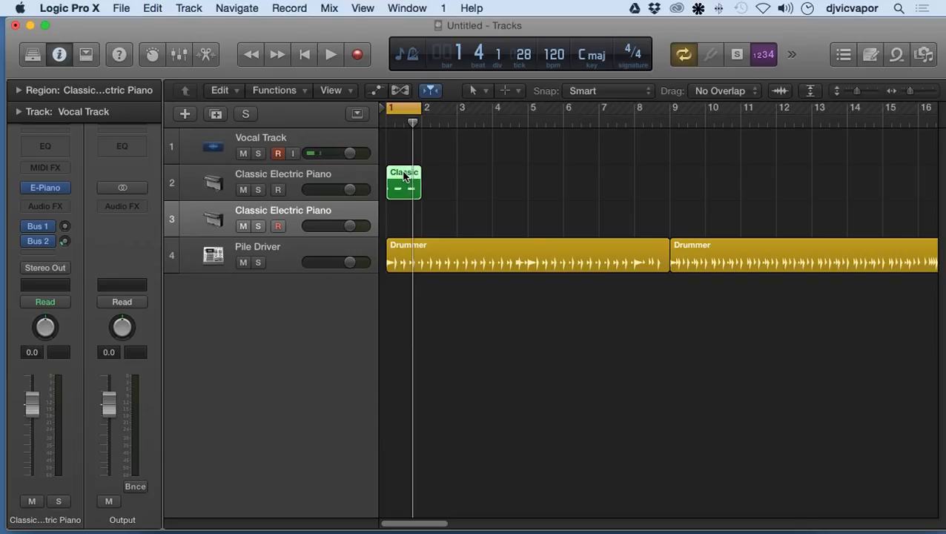
Remove the empty duplicate Classic Electric Piano track above Pile Driver from the project.
{"action": "mouse_move", "coordinate": [404, 175]}
{"action": "left_mouse_down"}
{"action": "mouse_move", "coordinate": [407, 210]}
{"action": "mouse_move", "coordinate": [405, 185]}
{"action": "left_mouse_up"}
{"action": "mouse_move", "coordinate": [222, 210]}
{"action": "left_mouse_down"}
{"action": "mouse_move", "coordinate": [190, 218]}
{"action": "mouse_move", "coordinate": [117, 212]}
{"action": "mouse_move", "coordinate": [89, 177]}
{"action": "mouse_move", "coordinate": [75, 197]}
{"action": "left_mouse_up"}
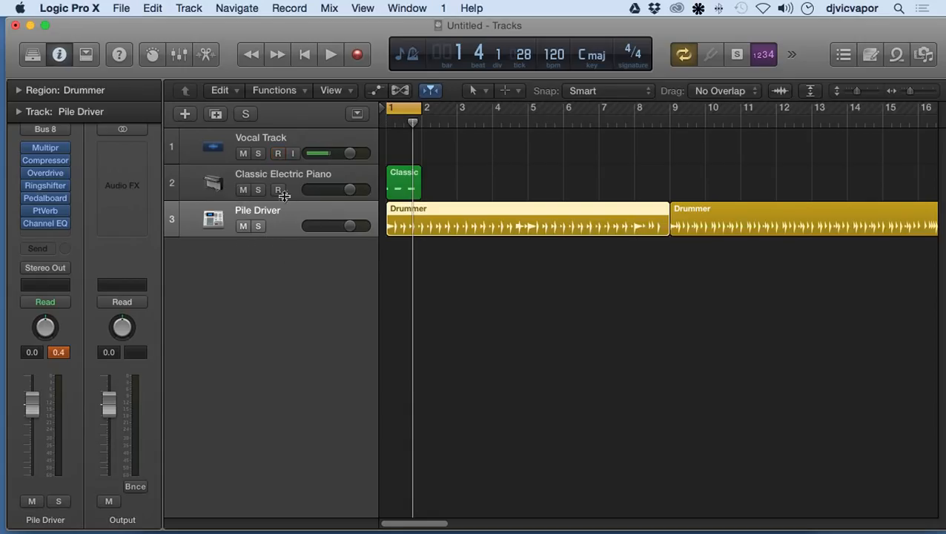
Add a new audio track below Pile Driver with Vocal Track selected as its source, and delete the new track.
{"action": "left_click", "coordinate": [280, 138]}
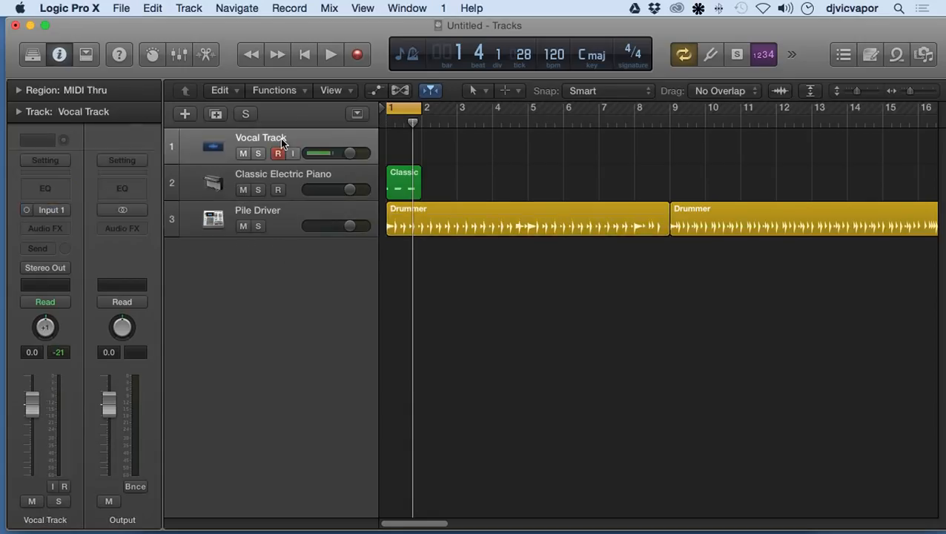
{"action": "double_click", "coordinate": [273, 265]}
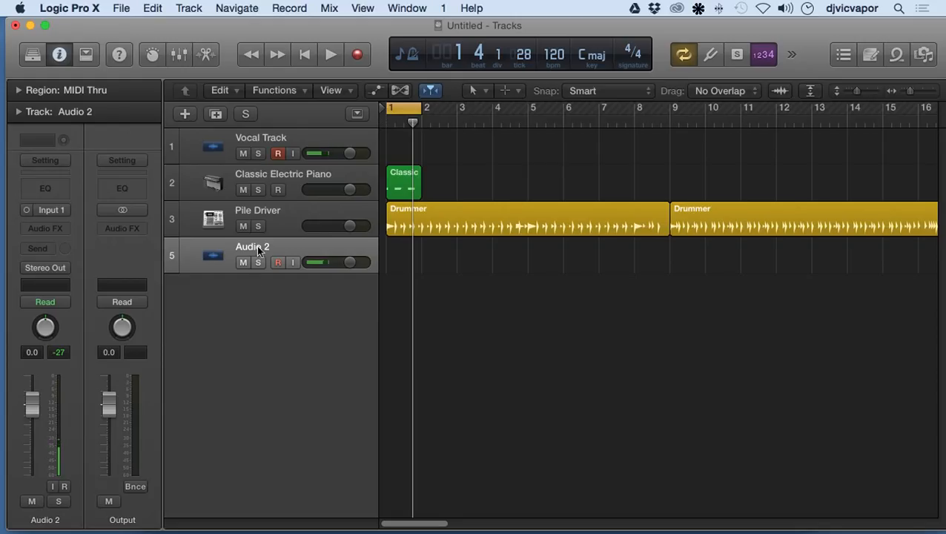
{"action": "key", "text": "super+BackSpace"}
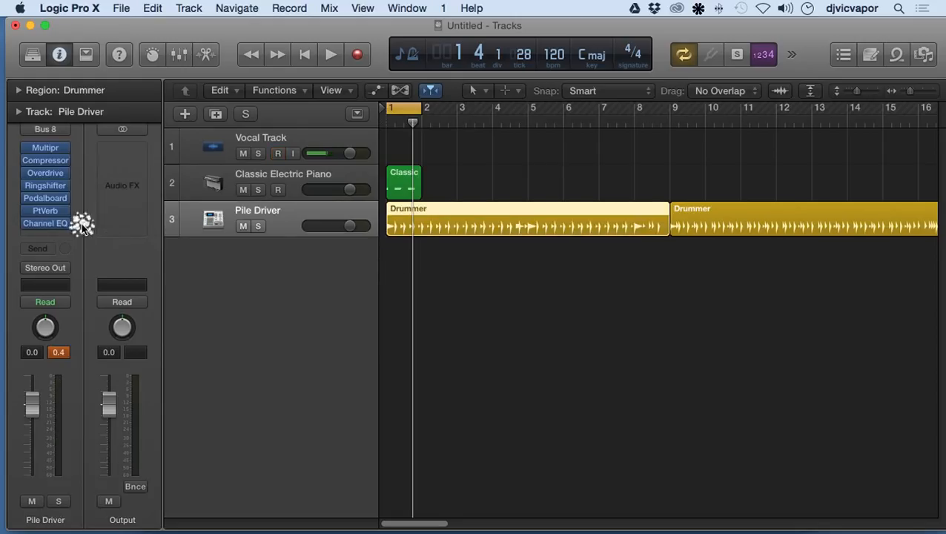
Add two new tracks below Pile Driver that duplicate the settings of the Classic Electric Piano track.
{"action": "left_click", "coordinate": [243, 180]}
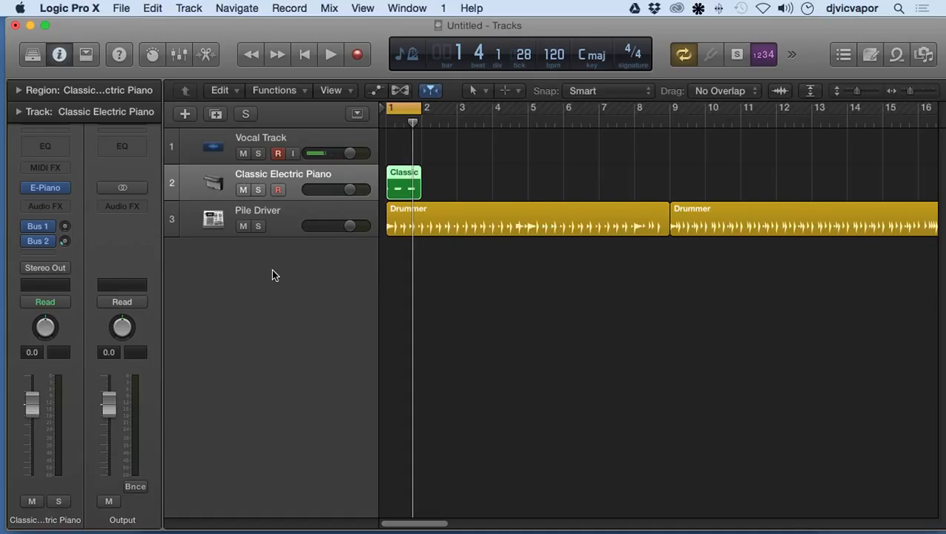
{"action": "key", "text": "super+d"}
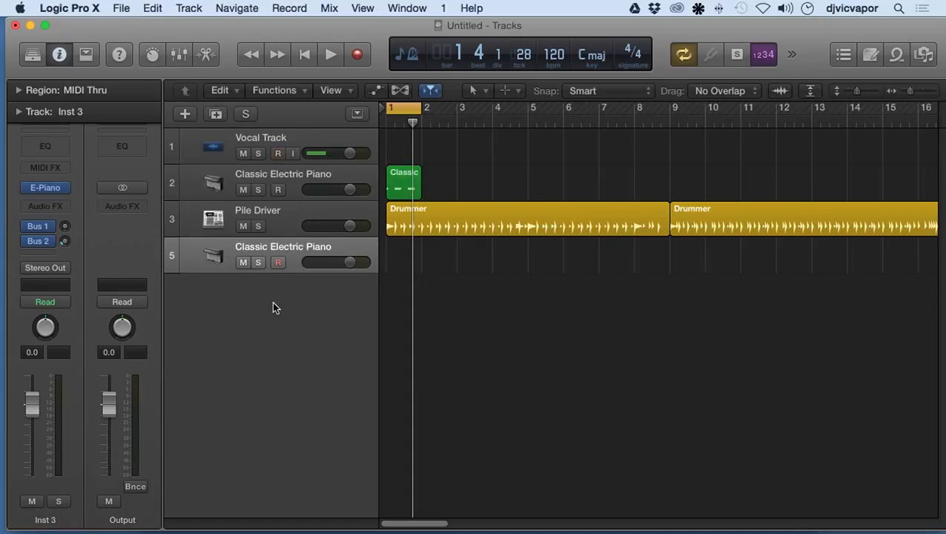
{"action": "key", "text": "super+d"}
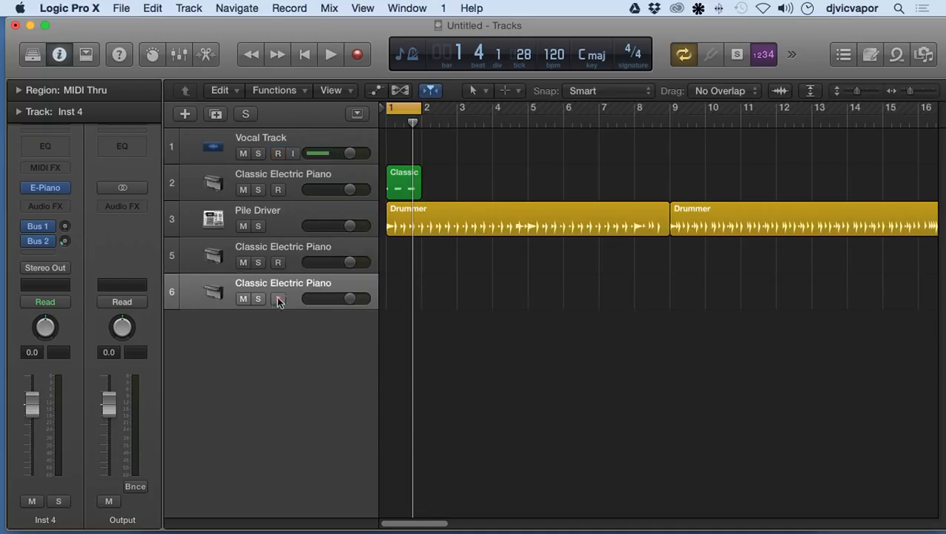
Delete both duplicate Classic Electric Piano tracks below Pile Driver.
{"action": "left_click", "coordinate": [235, 252]}
{"action": "key", "text": "super+BackSpace"}
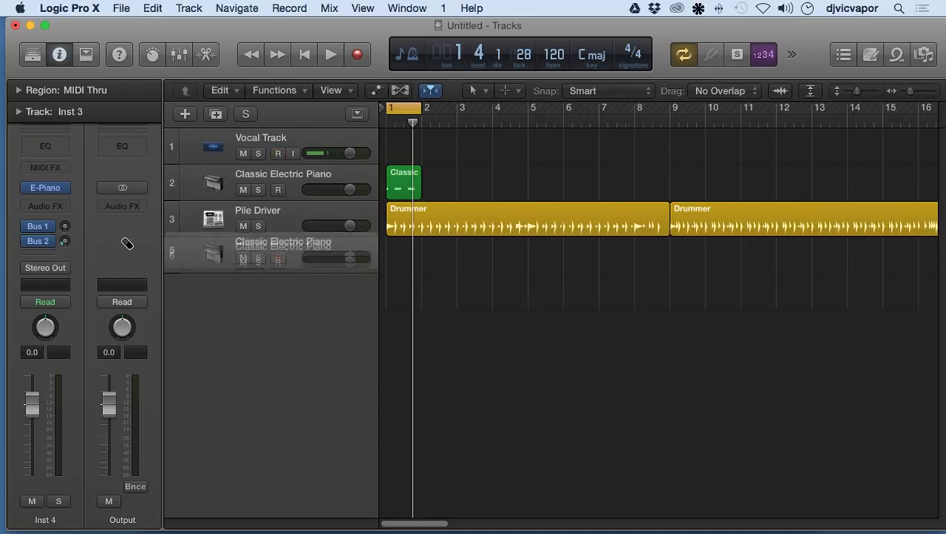
{"action": "left_click_drag", "start_coordinate": [239, 246], "coordinate": [112, 241]}
Select the Classic Electric Piano, Pile Driver and Vocal Track tracks in turn to view their channel strips, ending on Vocal Track.
{"action": "left_click", "coordinate": [292, 179]}
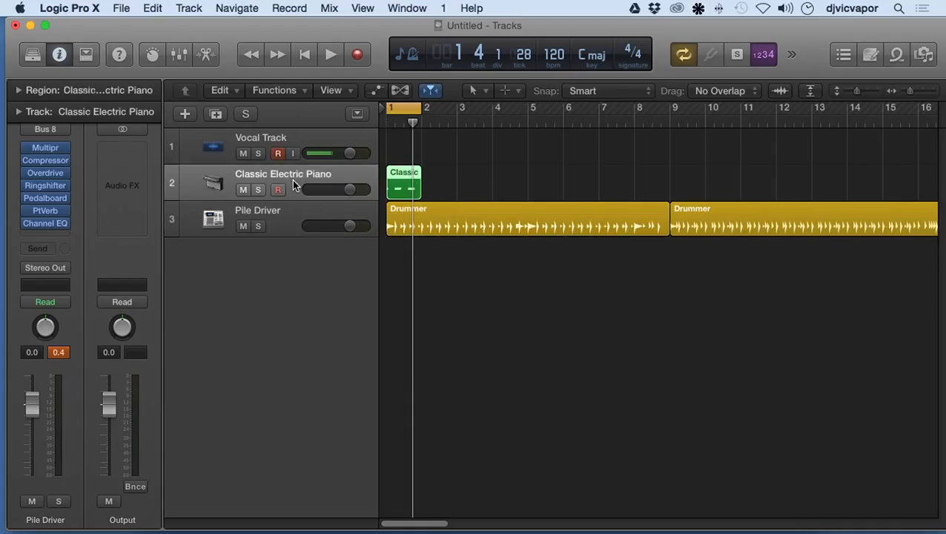
{"action": "left_click", "coordinate": [300, 136]}
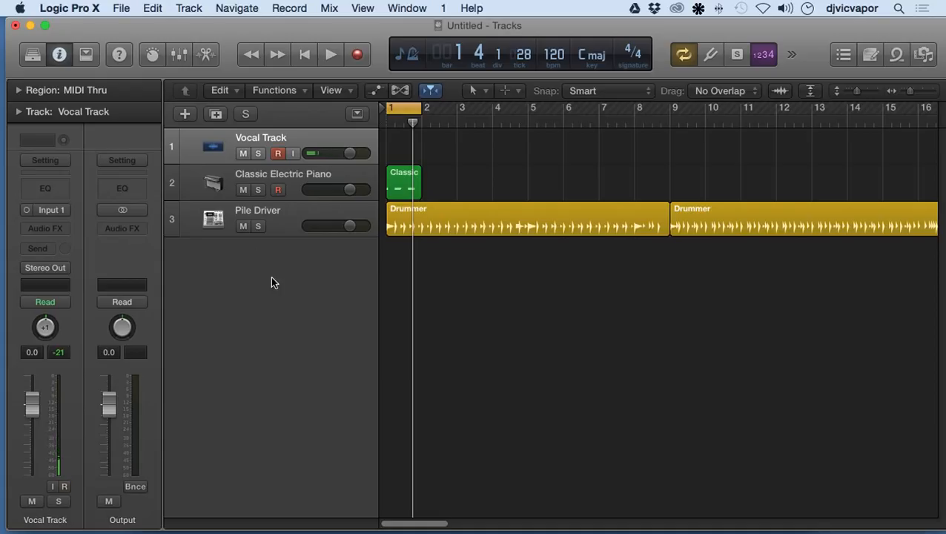
{"action": "left_click", "coordinate": [283, 176]}
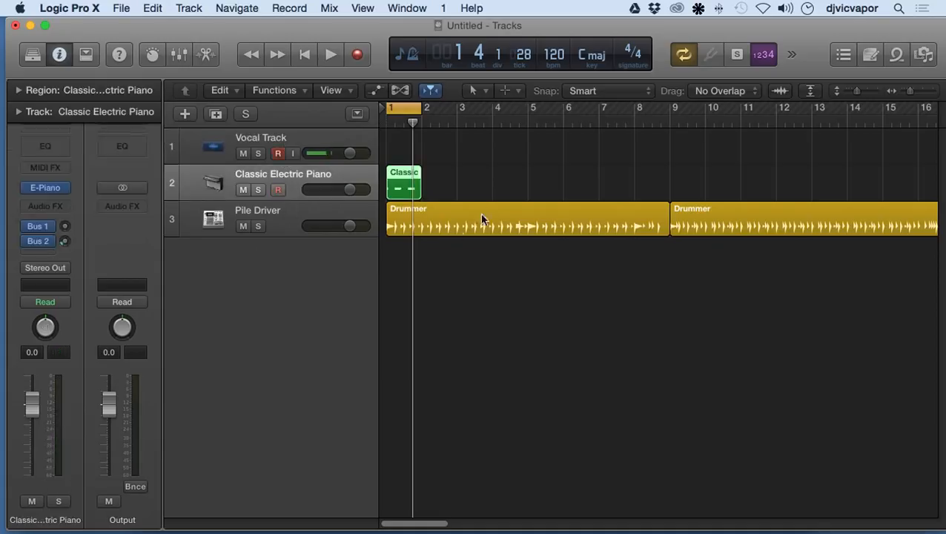
{"action": "left_click", "coordinate": [285, 212]}
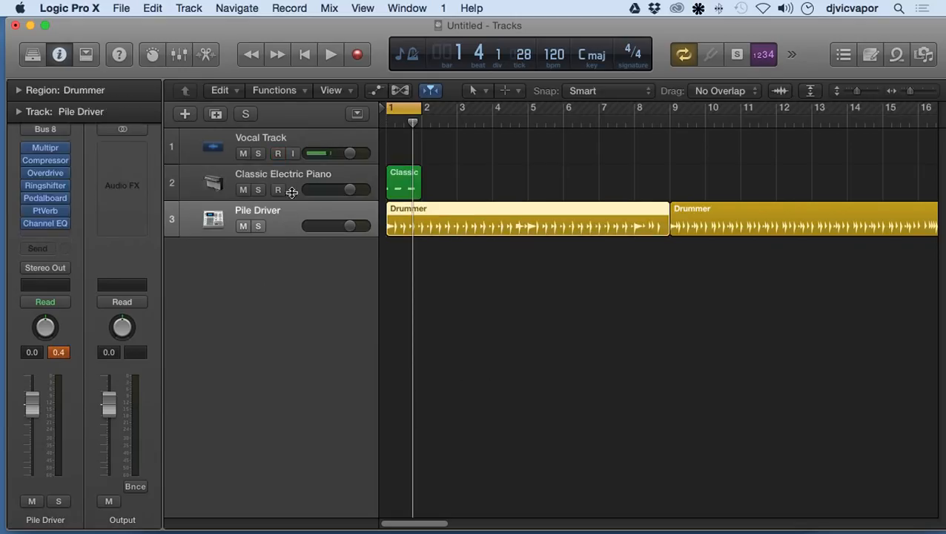
{"action": "left_click", "coordinate": [293, 184]}
{"action": "left_click", "coordinate": [293, 152]}
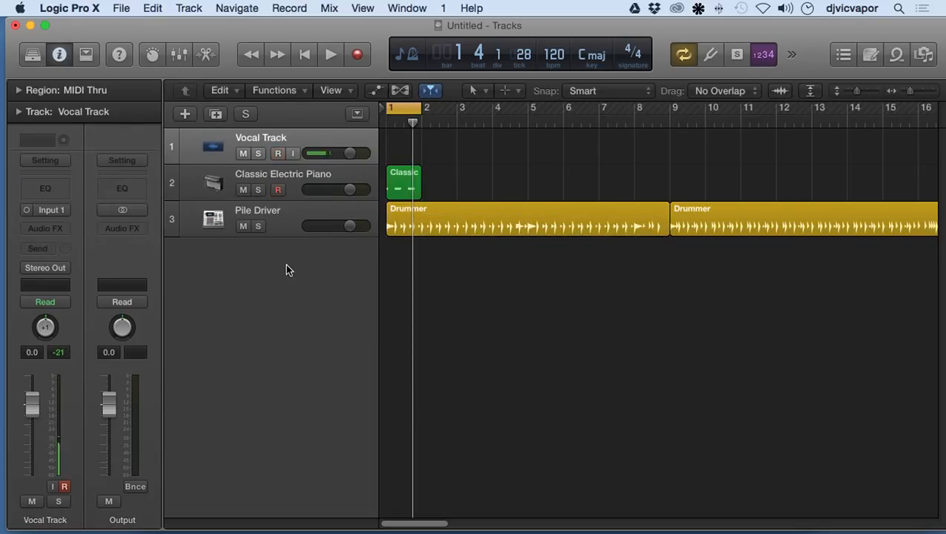